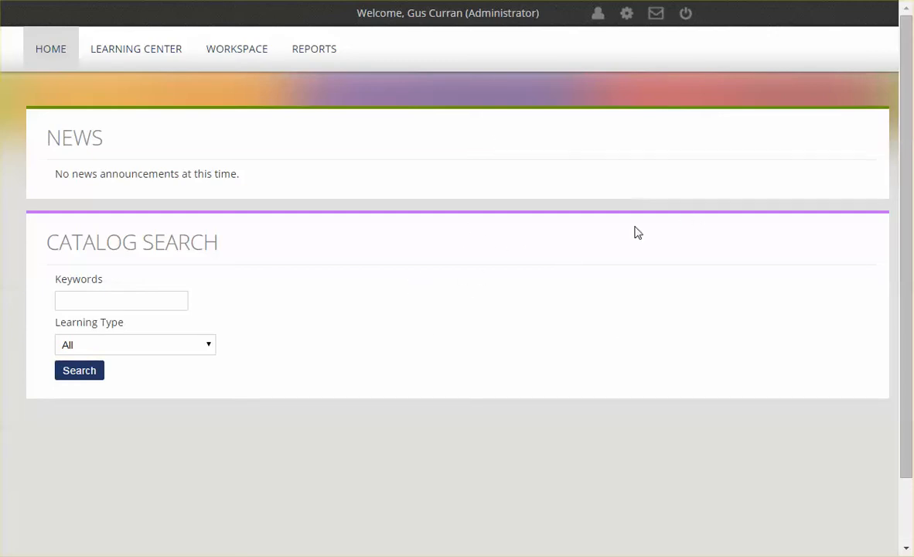
- Open the Report Wizard from the Manage Center overview
left_click(625, 17)
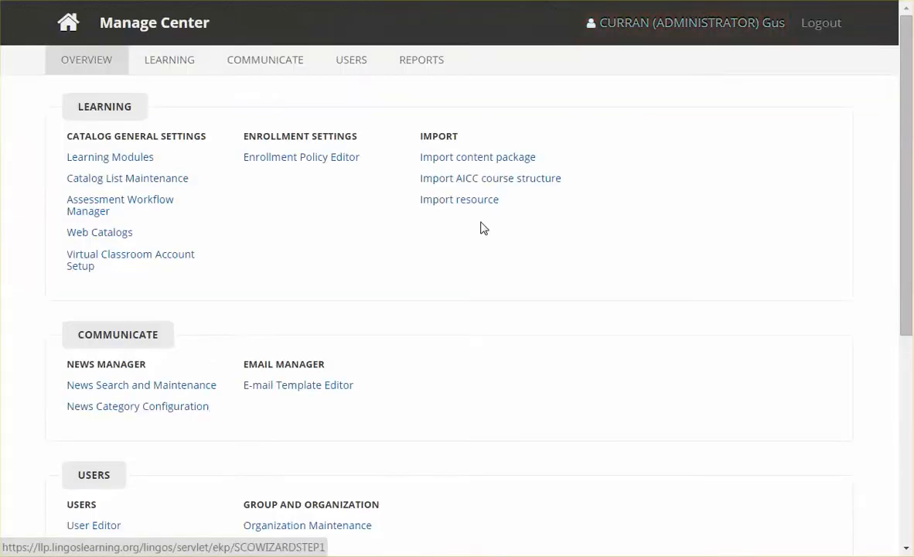
scroll(468, 232, "down", 4)
scroll(371, 302, "down", 1)
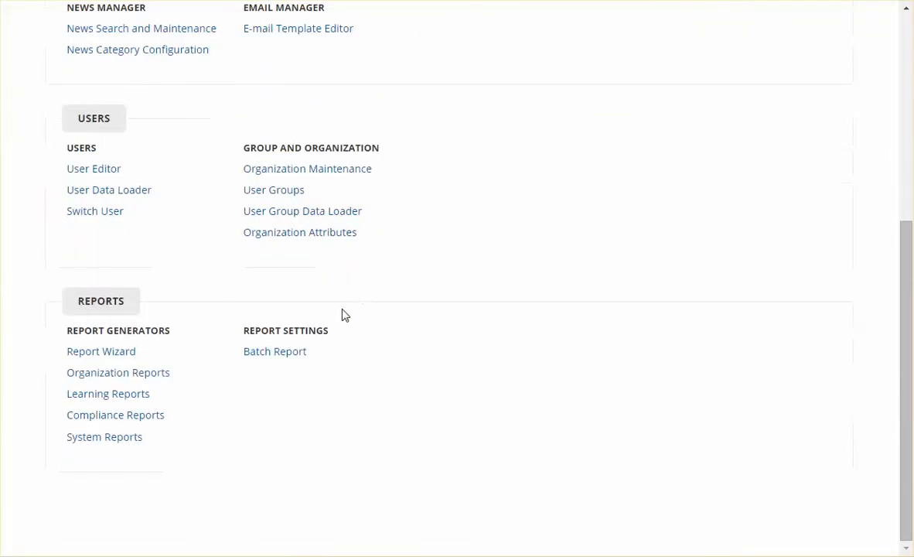
left_click(115, 354)
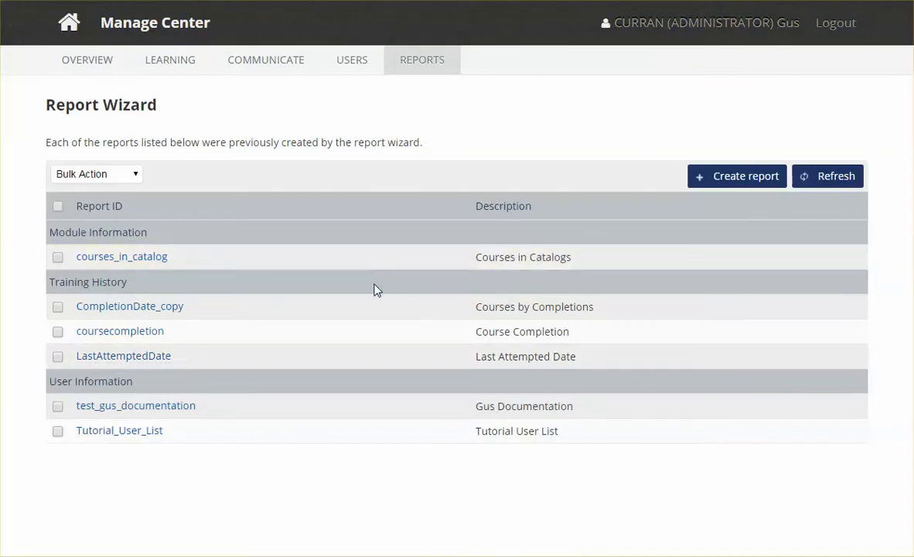
- Create a copy of the LastAttemptedDate report in the Training History group
left_click(58, 357)
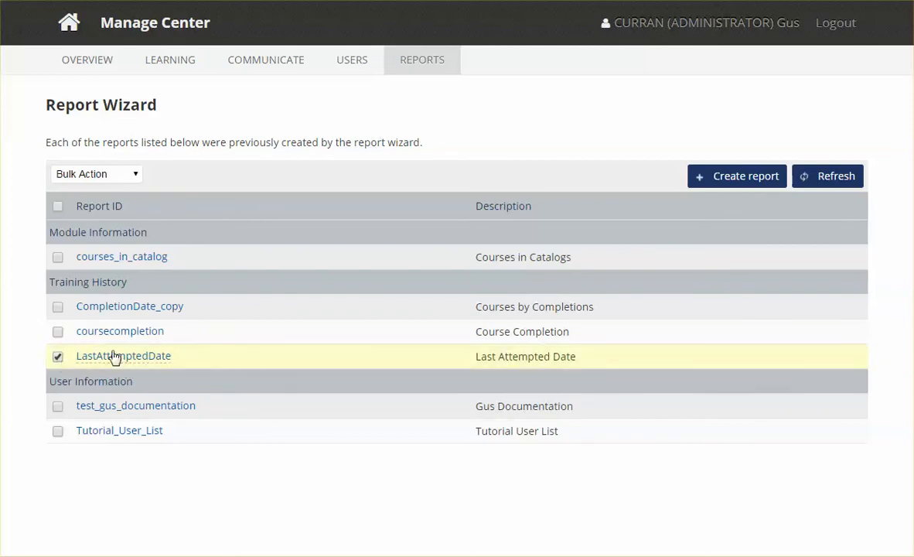
left_click(103, 177)
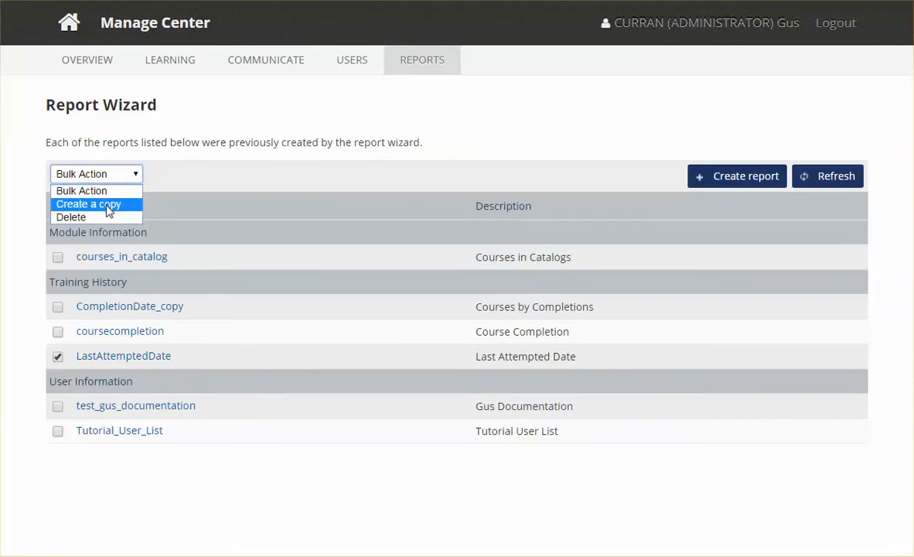
left_click(108, 206)
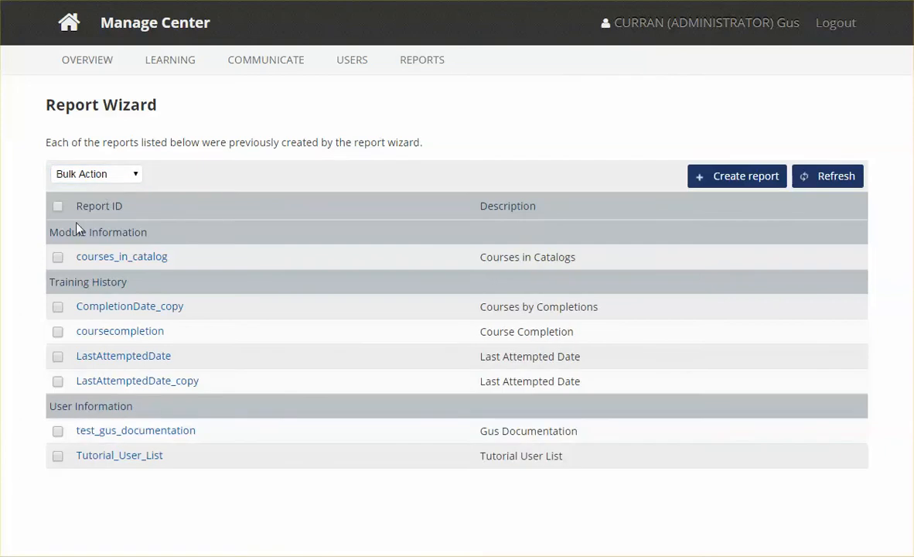
- Open LastAttemptedDate_copy, set its report ID to Completed_Date_copy and its report name to "Course Completions for 2015"
left_click(122, 382)
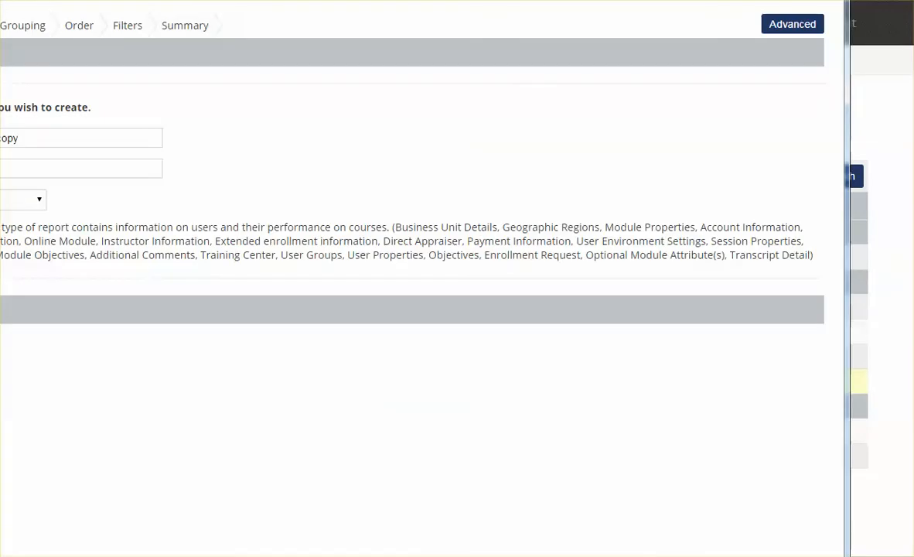
left_click_drag(200, 0, 348, 35)
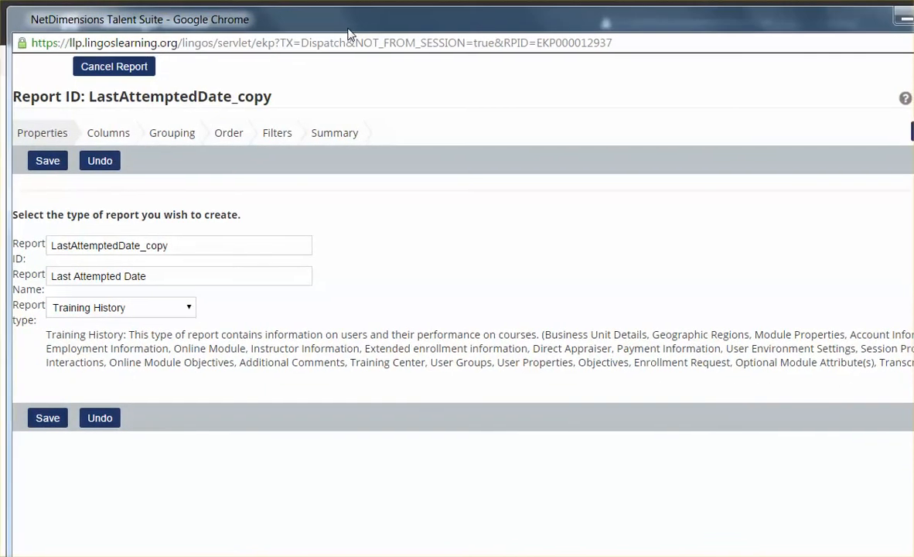
left_click_drag(913, 9, 867, 34)
left_click_drag(716, 48, 743, 29)
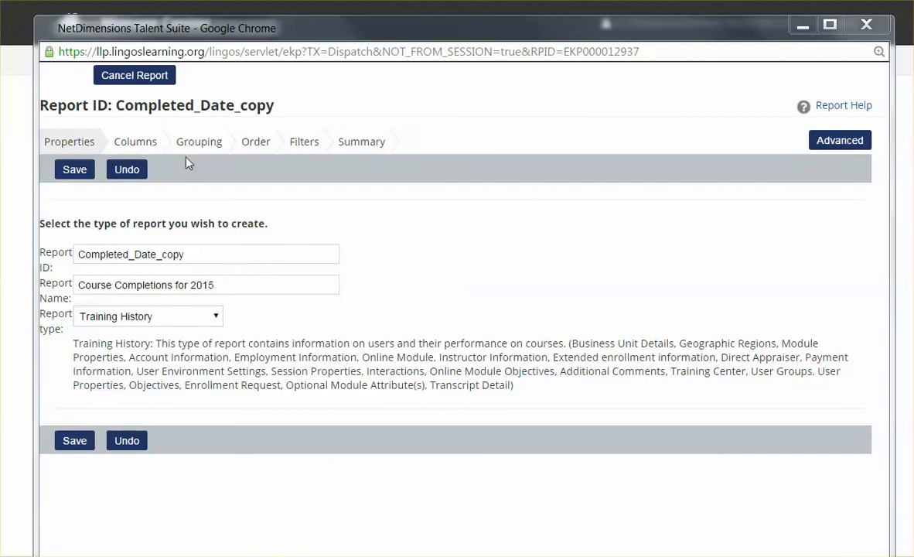
- In the report's Online Module columns, replace Last Attempted Date with Completion Date
left_click(134, 146)
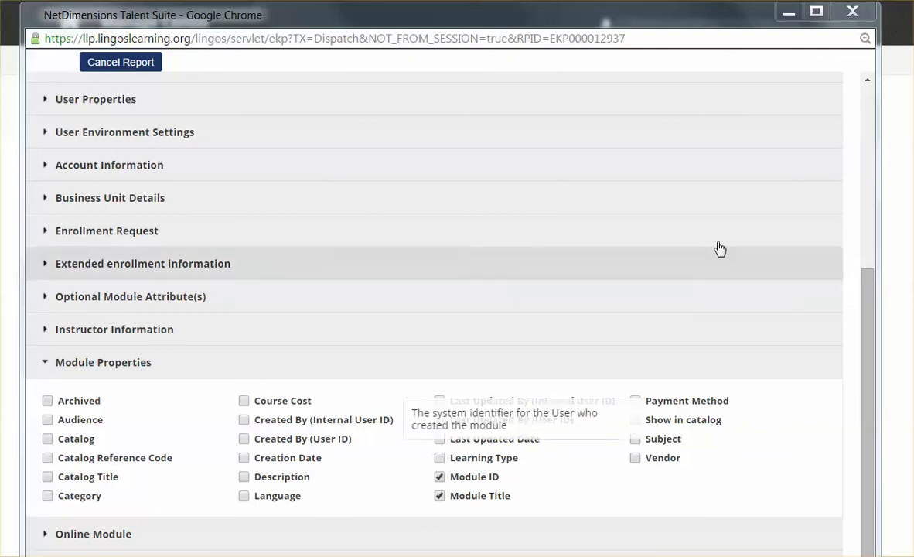
left_click(868, 222)
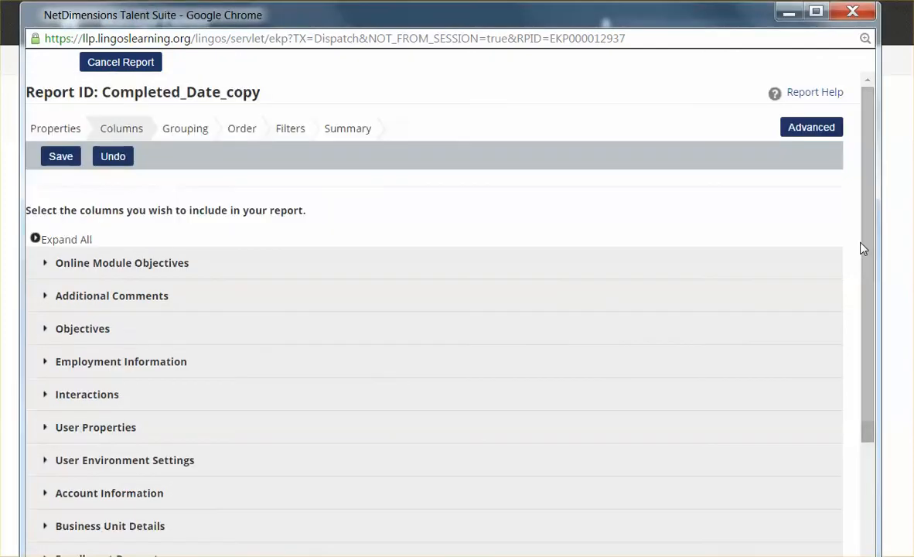
left_click_drag(860, 247, 854, 482)
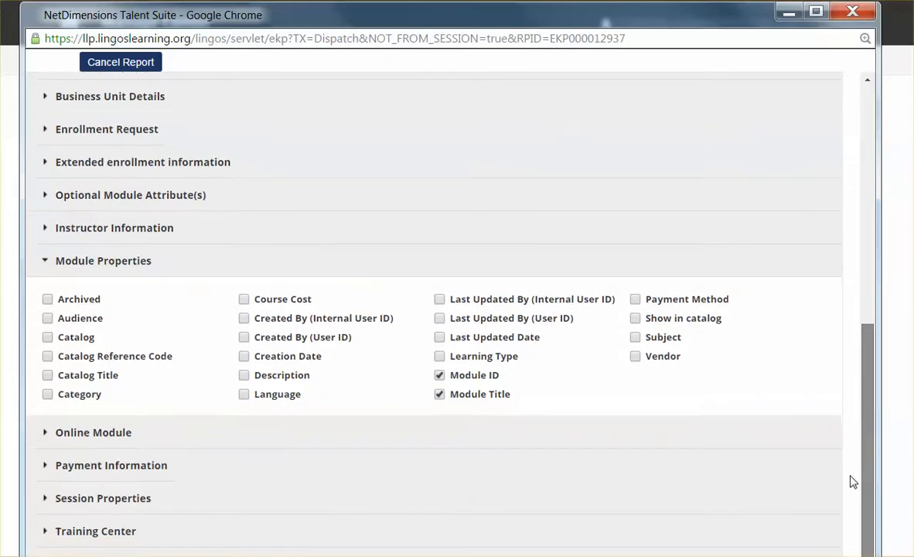
left_click(54, 263)
left_click(69, 396)
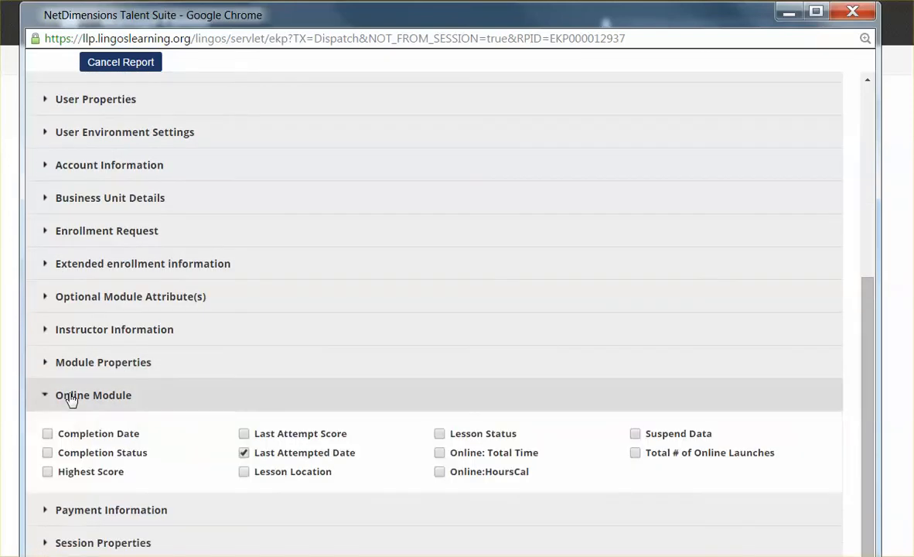
left_click(245, 454)
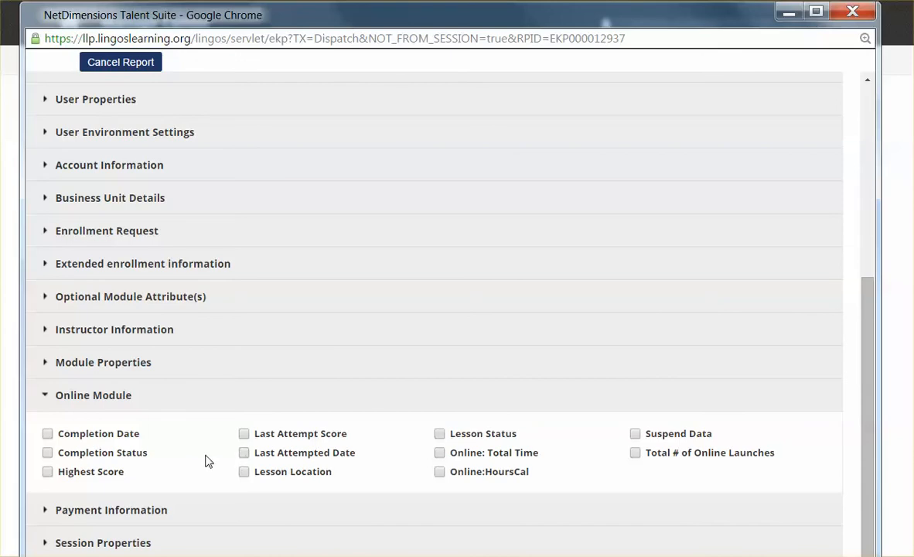
left_click(48, 434)
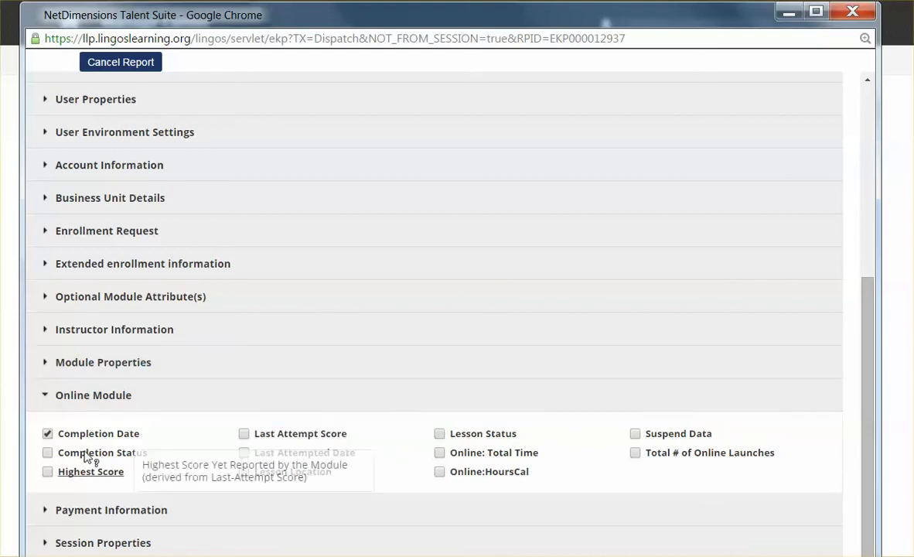
scroll(200, 419, "up", 2)
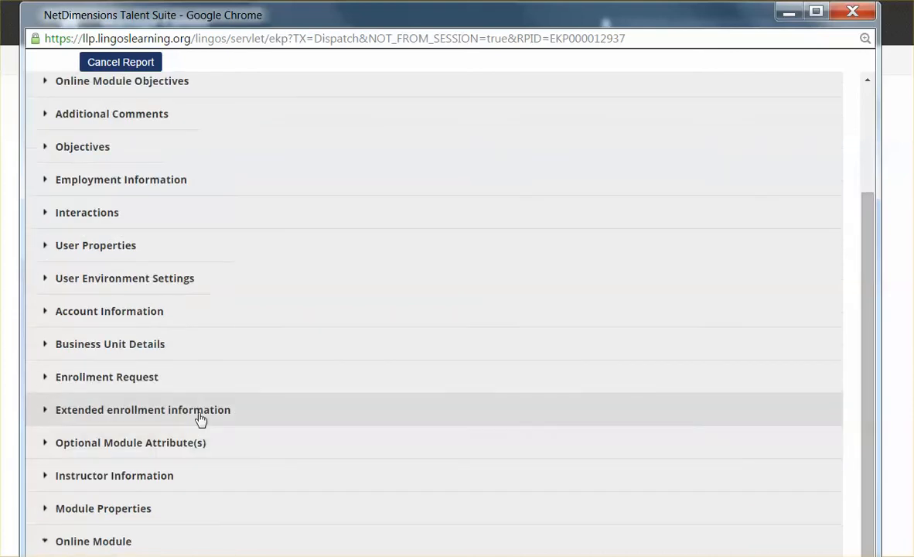
scroll(203, 416, "up", 3)
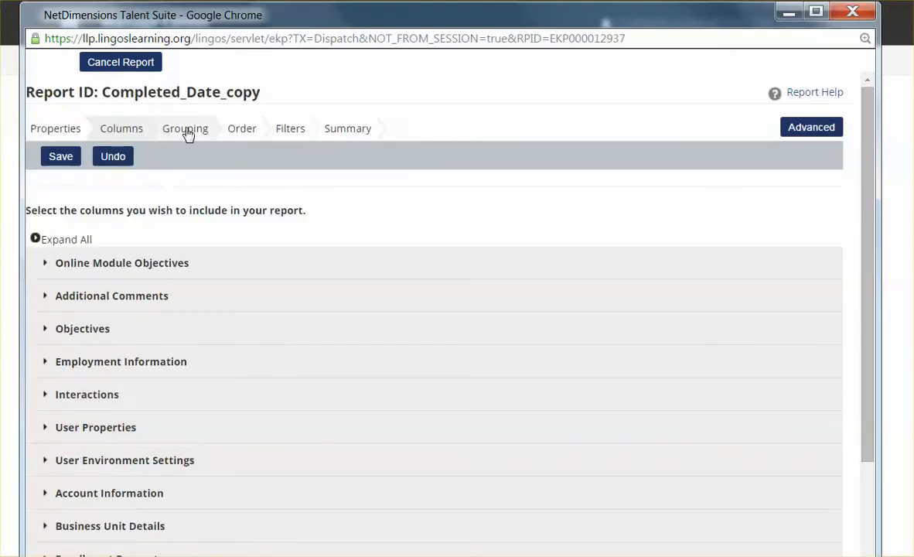
- Summarise the Online Module-Completion Date column by Count, and check the column order and filters
left_click(185, 132)
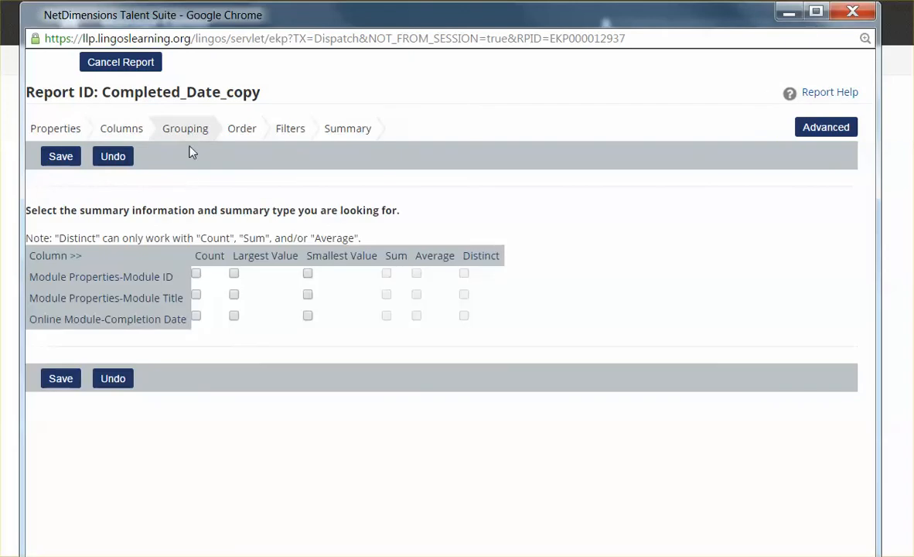
left_click(196, 317)
left_click(247, 136)
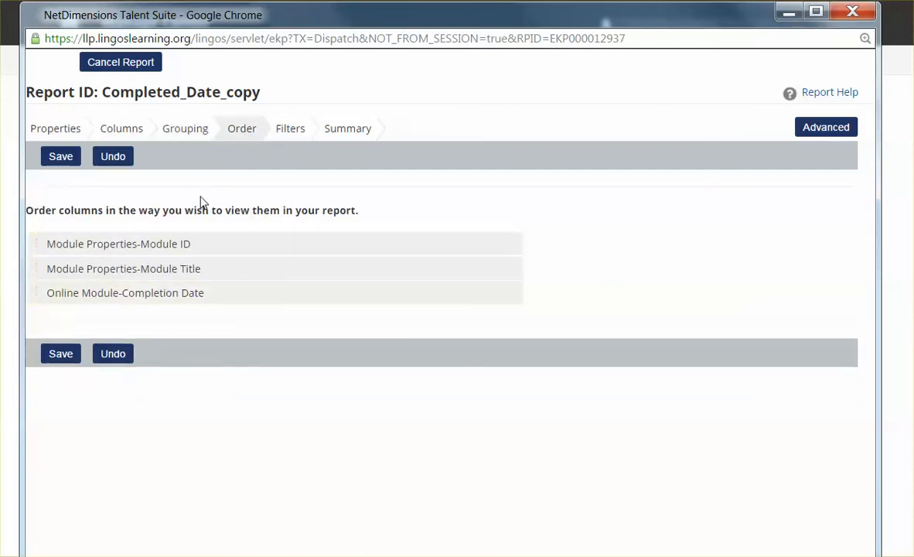
left_click(293, 130)
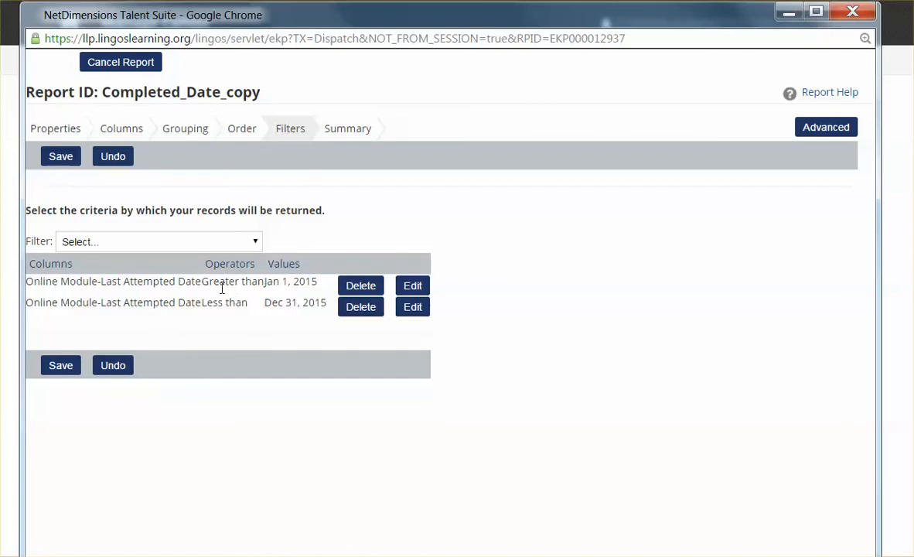
- Set the output format to HTML Document and run the completions report in the browser
left_click(325, 124)
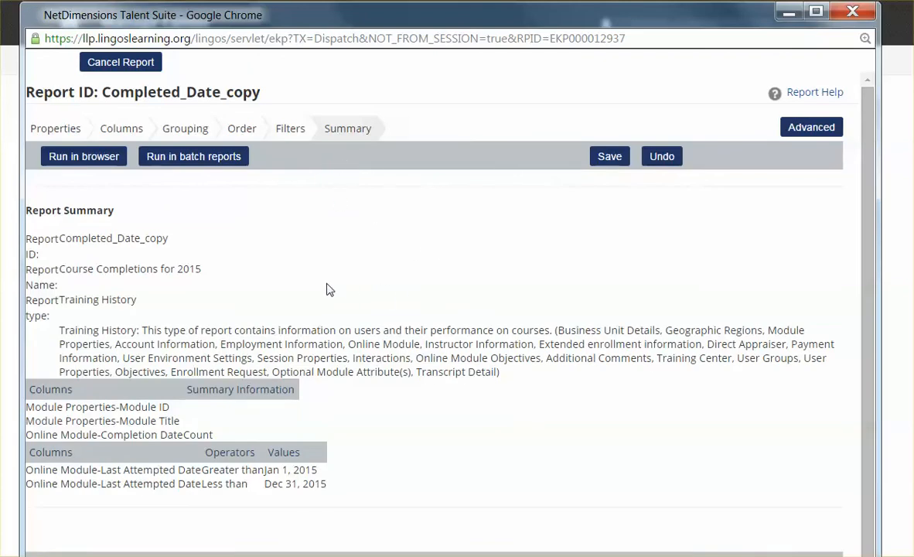
left_click(91, 154)
scroll(178, 301, "down", 2)
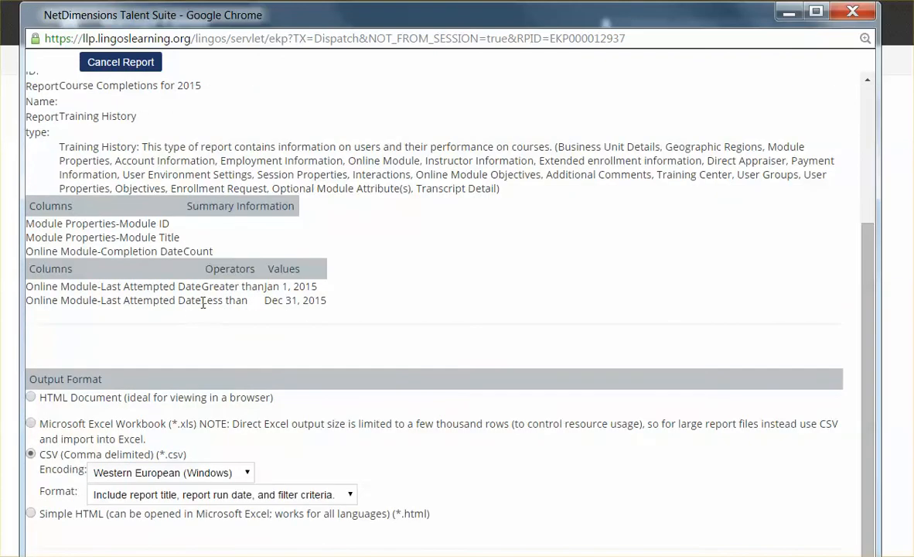
left_click(31, 397)
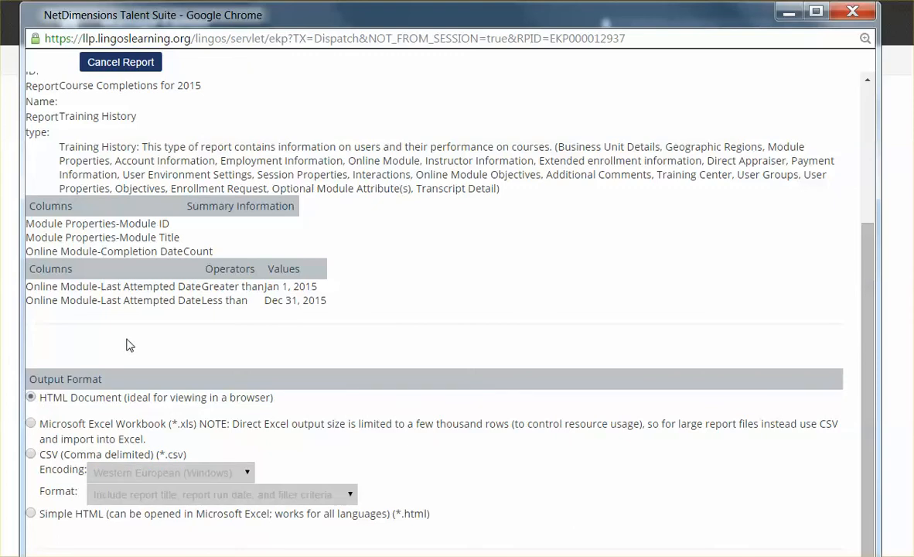
scroll(139, 325, "up", 2)
left_click(93, 158)
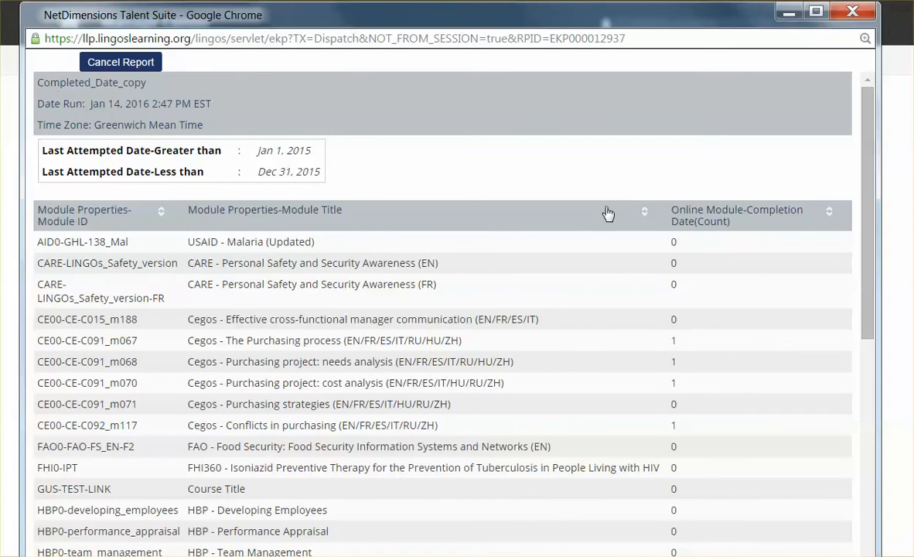
- Sort the report results by completion count in descending order and close the report
left_click(696, 224)
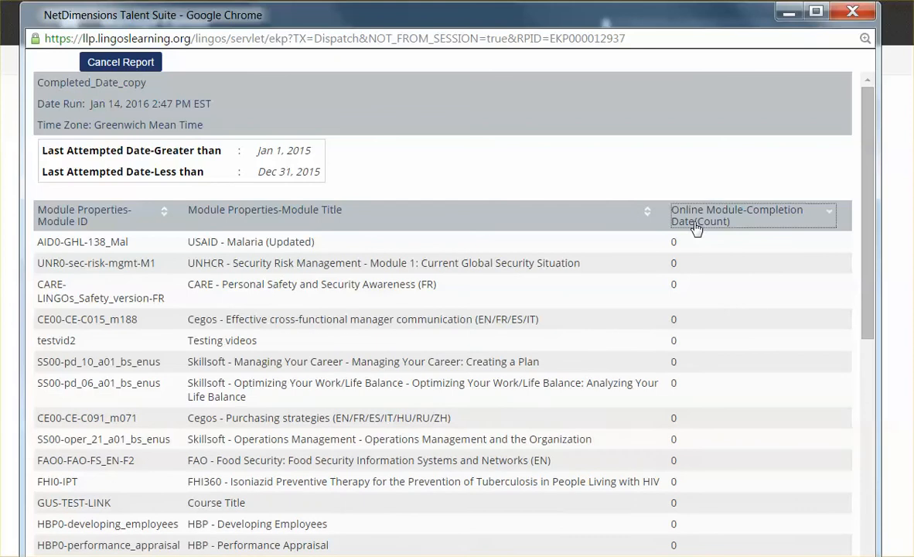
left_click(696, 225)
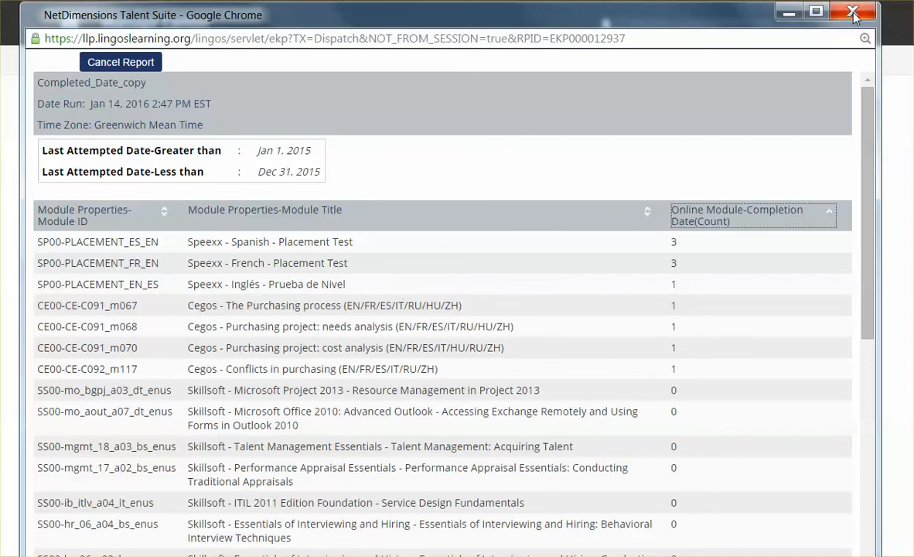
left_click(119, 62)
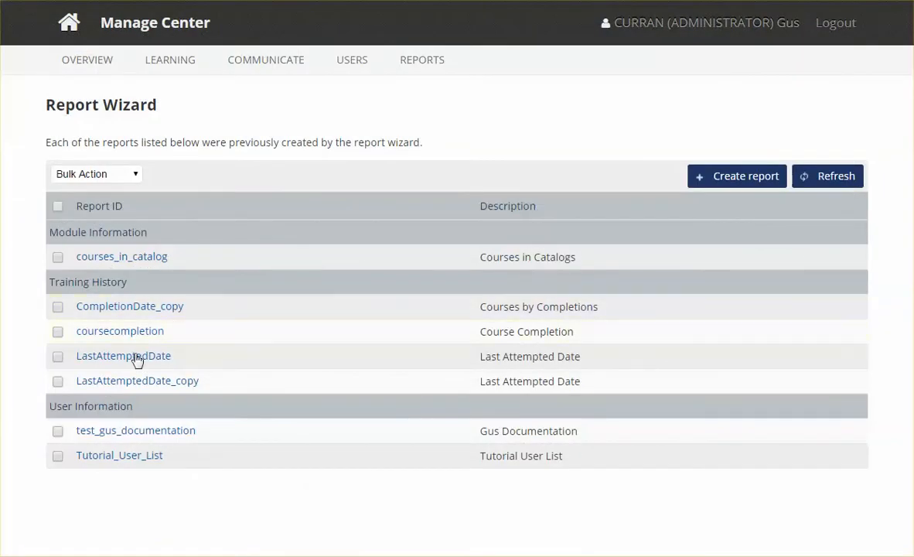
- Refresh the Report Wizard list to update the report names
left_click(132, 307)
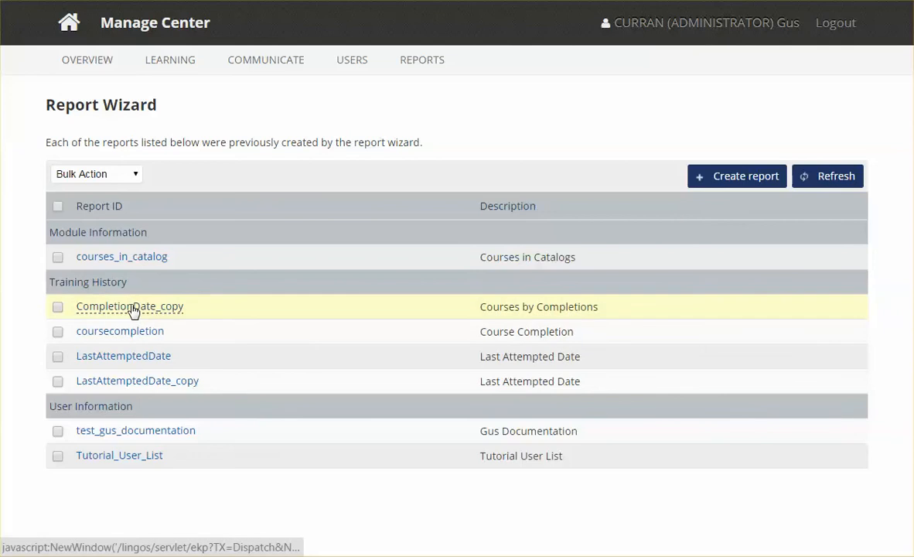
left_click(130, 334)
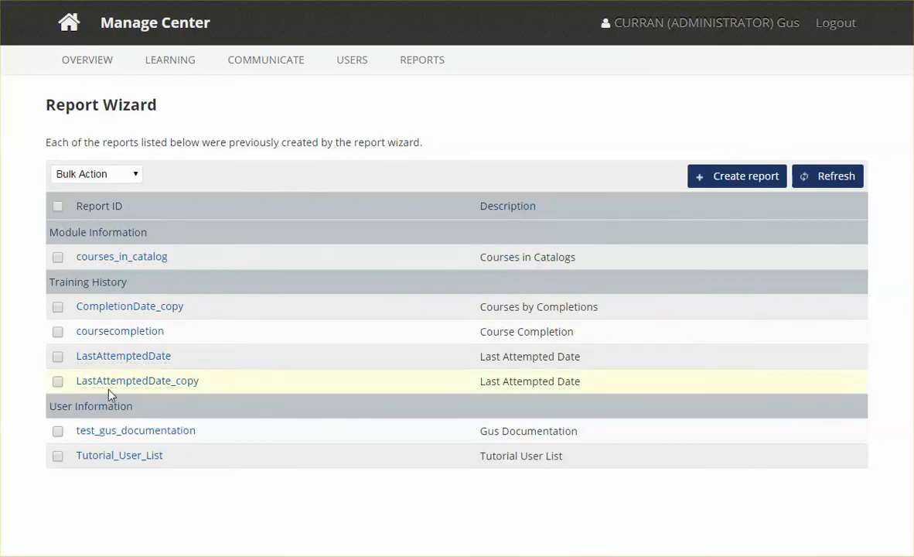
left_click(835, 176)
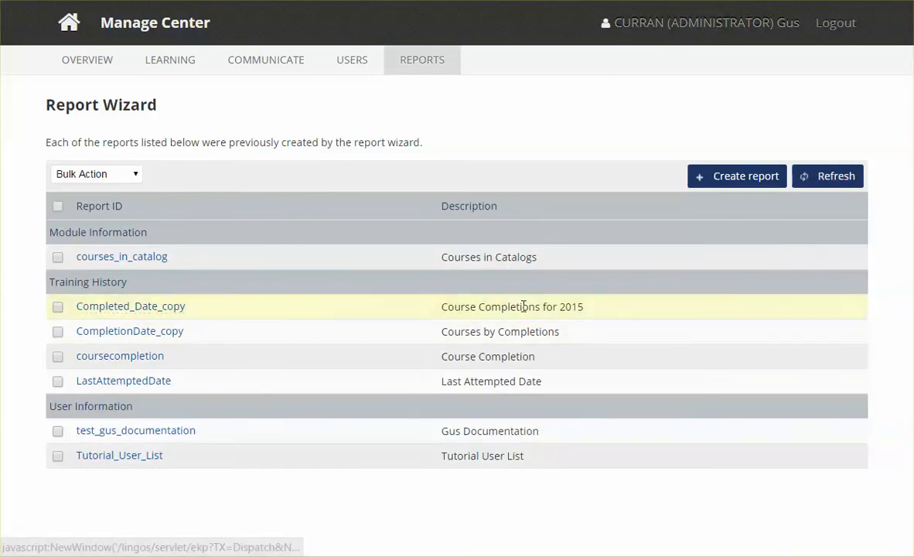
- In the Completed_Date_copy report, clear the Count summary for Online Module-Last Attempted Date and save the grouping
left_click(147, 313)
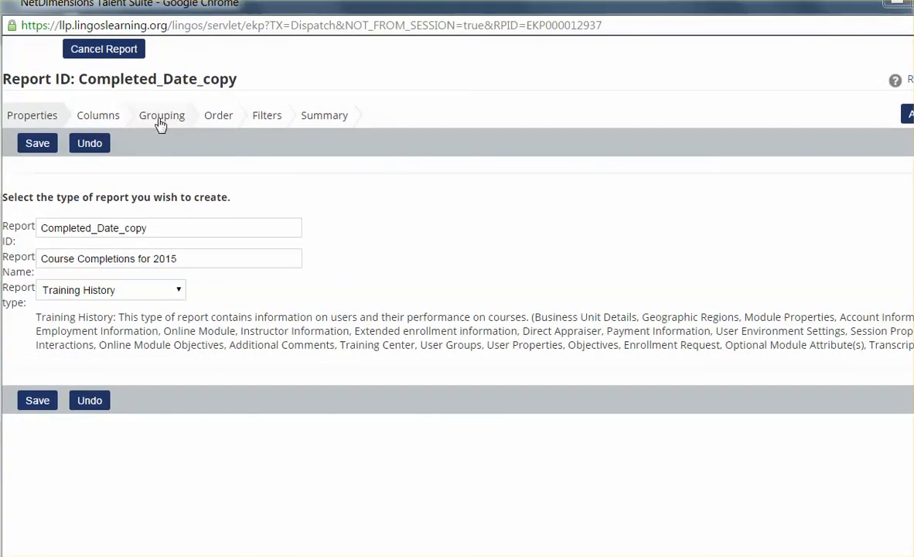
left_click(160, 123)
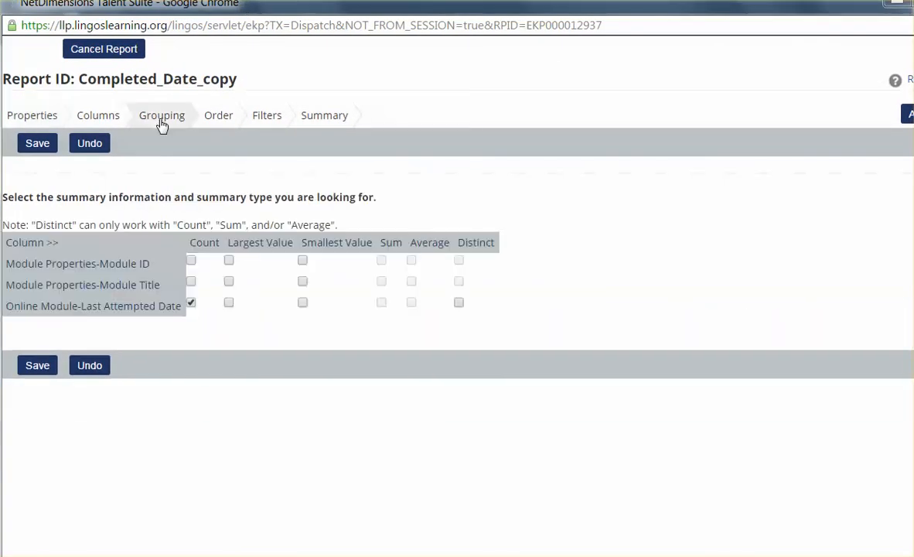
left_click(191, 302)
left_click(37, 365)
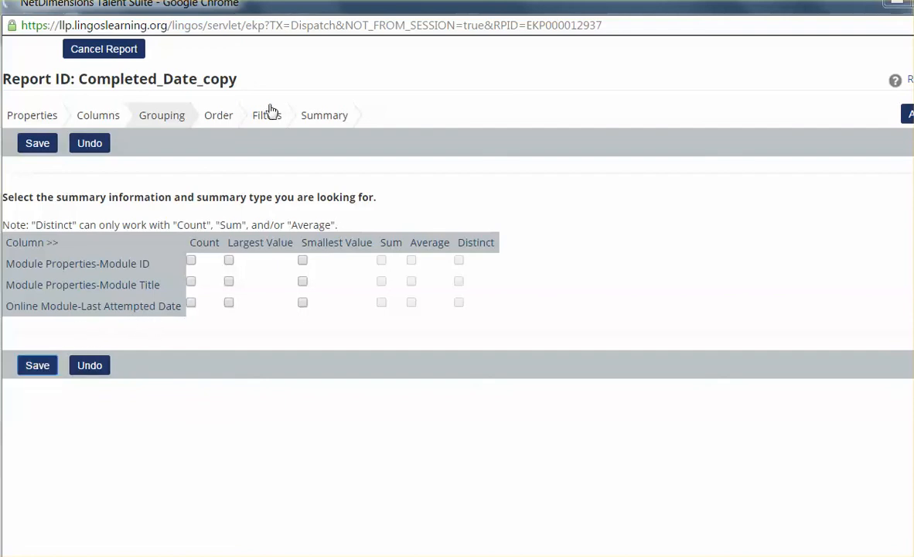
- Run the ungrouped report in the browser as an HTML Document and look through the individual last attempted dates
left_click(320, 122)
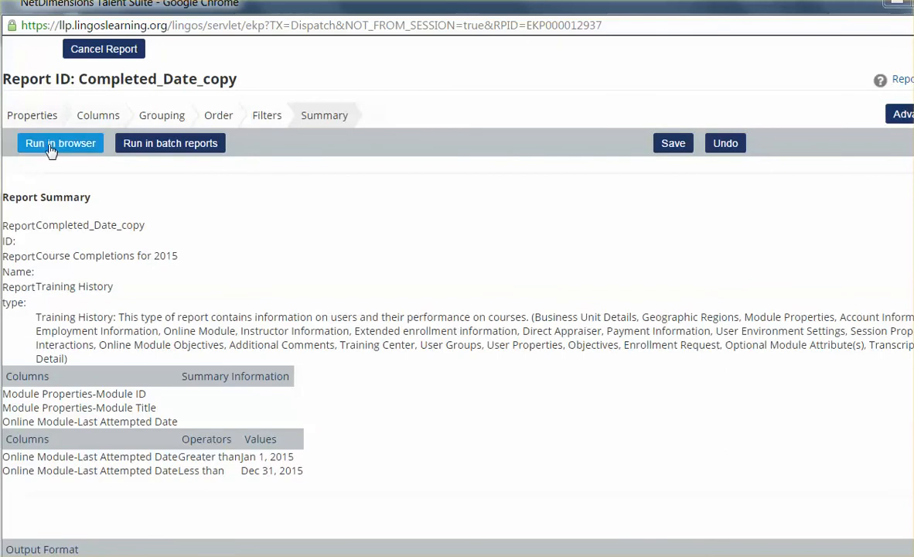
scroll(99, 199, "down", 2)
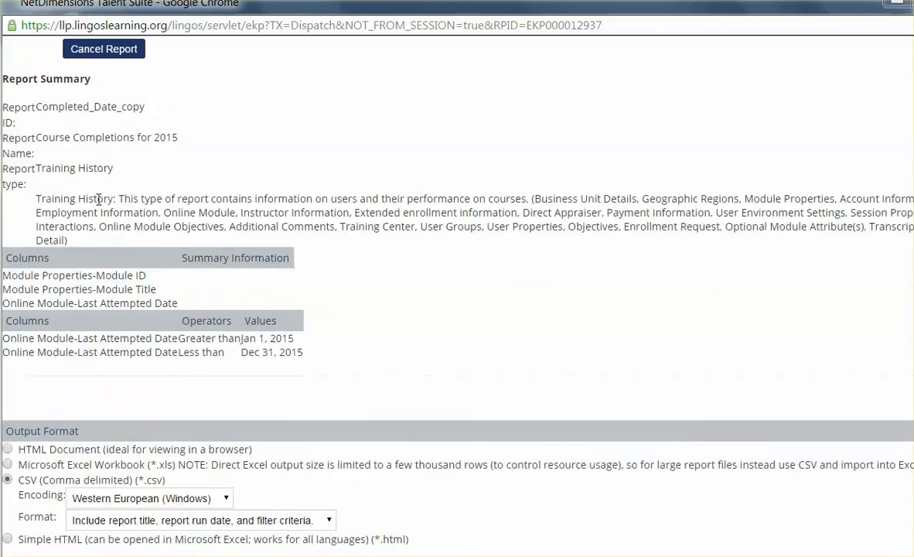
left_click(7, 449)
scroll(114, 286, "up", 2)
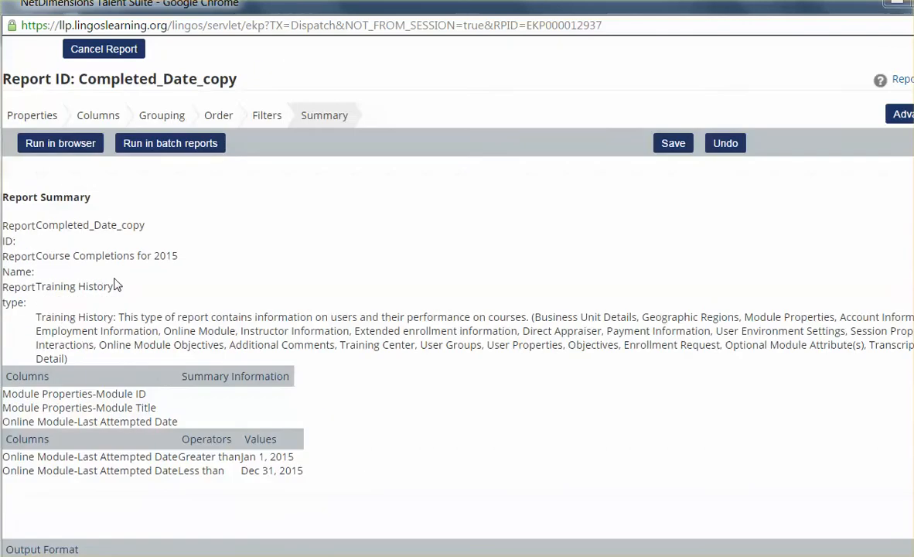
left_click(50, 144)
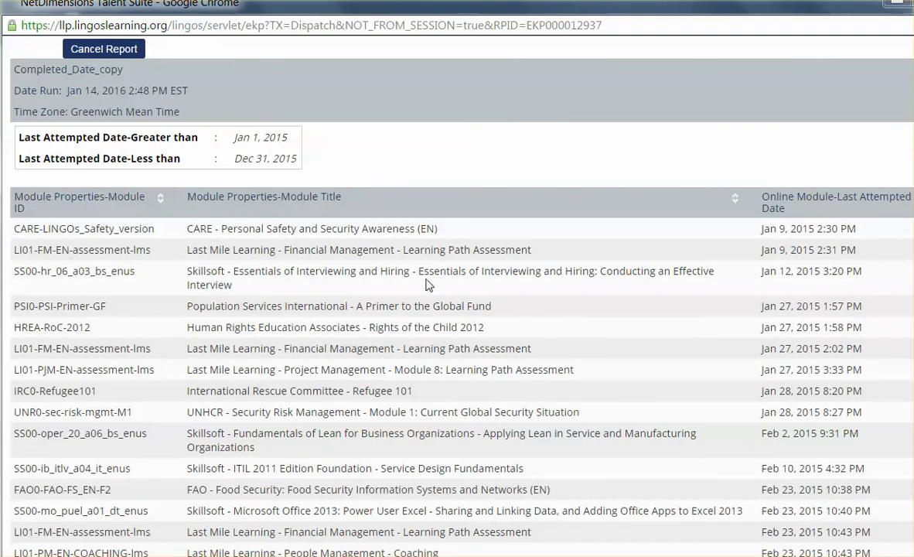
scroll(813, 309, "down", 1)
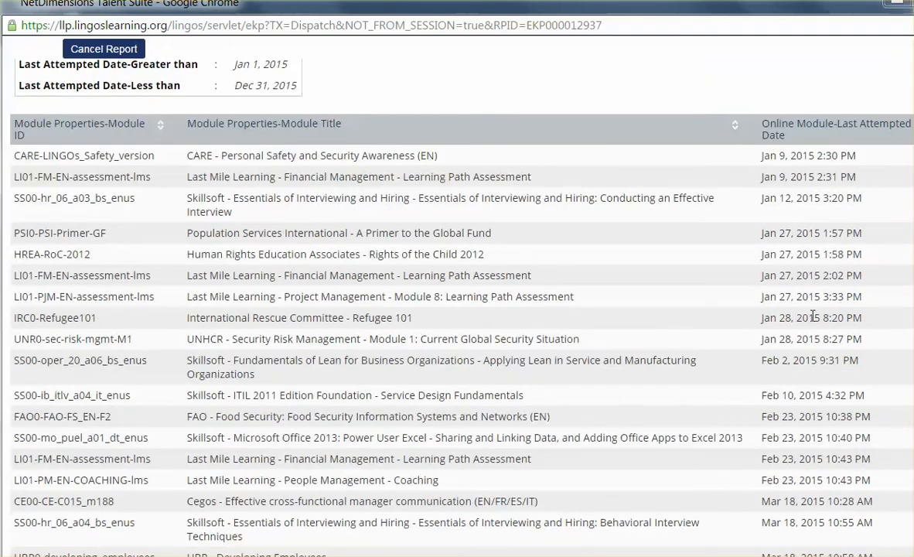
scroll(813, 317, "down", 3)
scroll(814, 326, "up", 4)
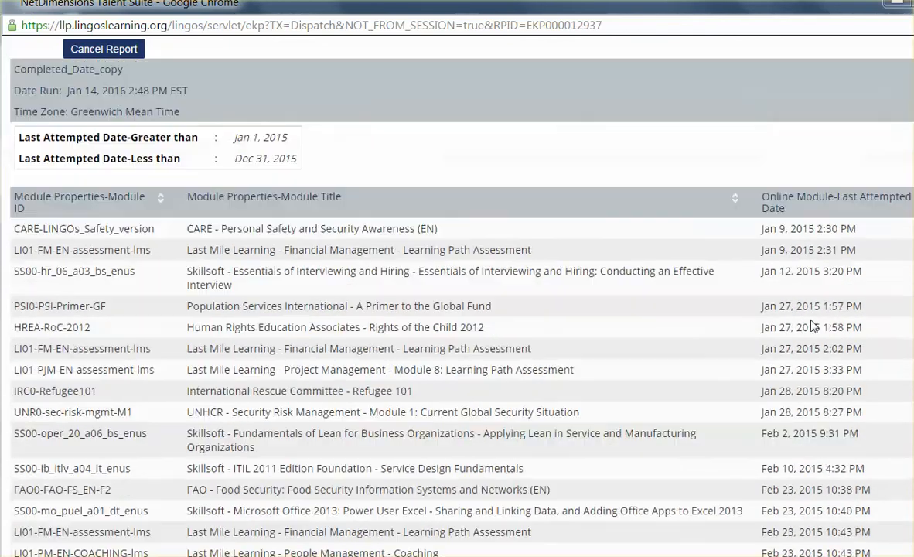